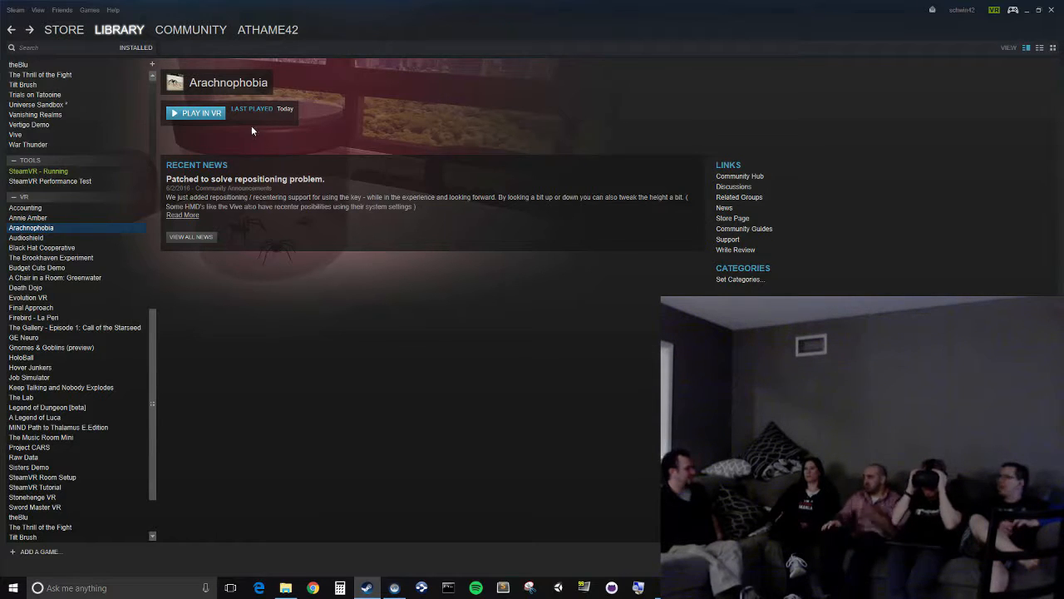
- Launch Arachnophobia in VR from its library page
click(199, 114)
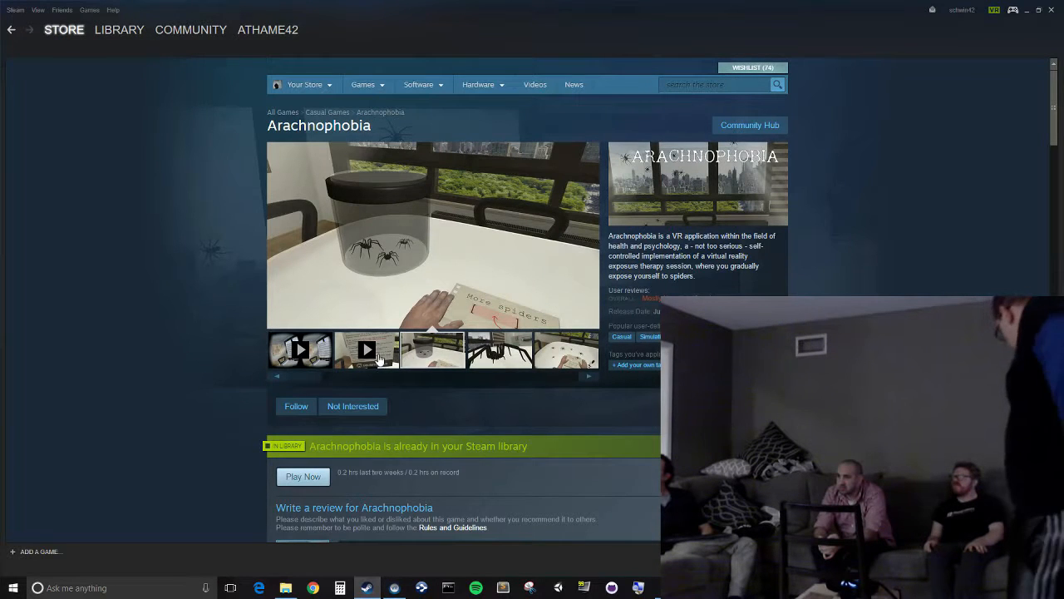
- View the spider screenshot, then play the Arachnophobia trailer in the media viewer
click(499, 351)
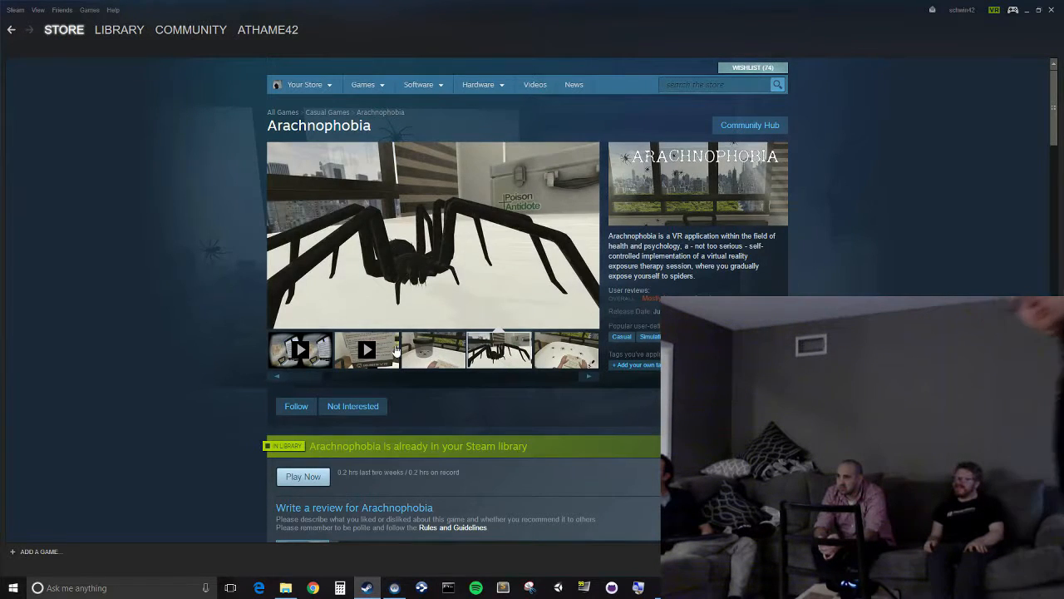
click(366, 350)
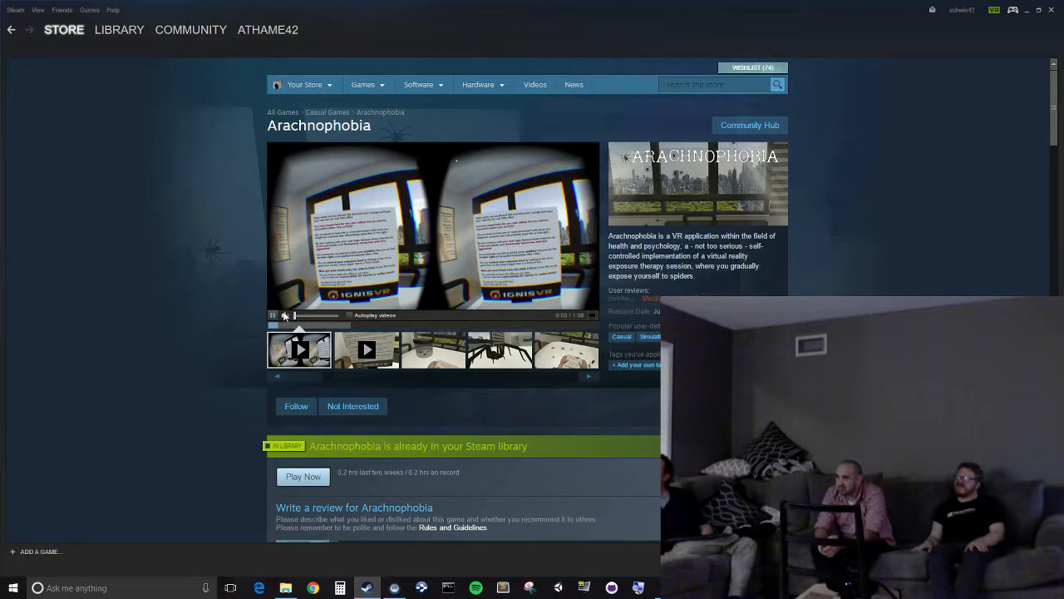
scroll(207, 326, down, 10)
scroll(208, 326, down, 2)
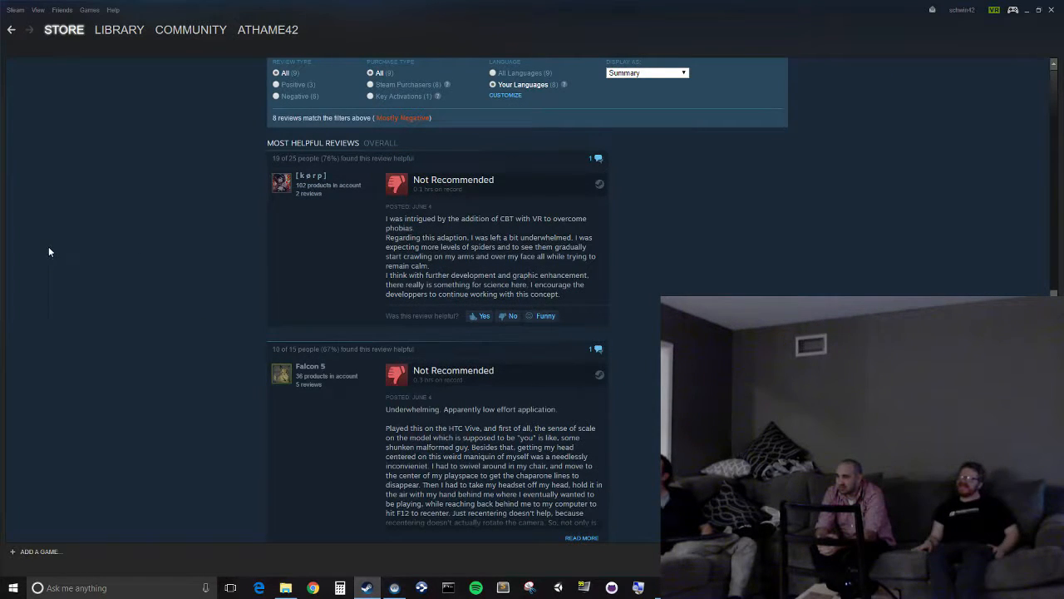
scroll(49, 246, down, 5)
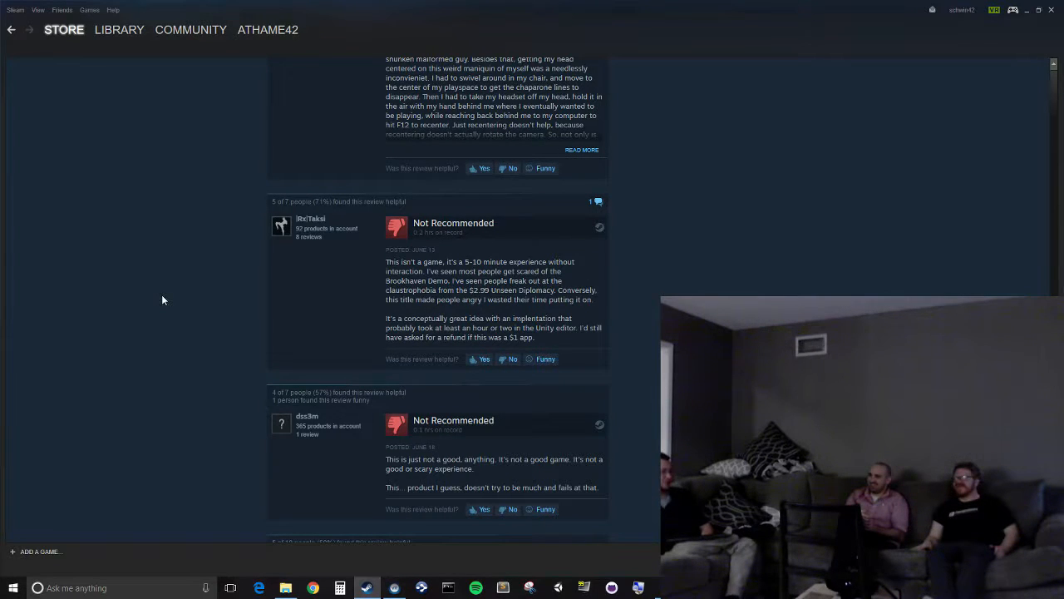
scroll(161, 293, down, 5)
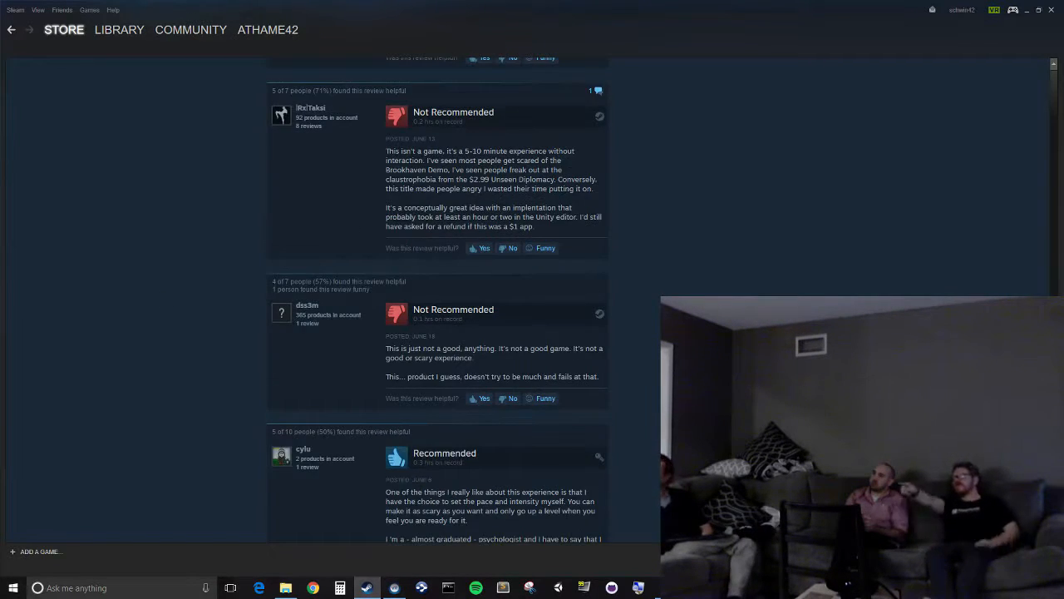
scroll(161, 292, down, 2)
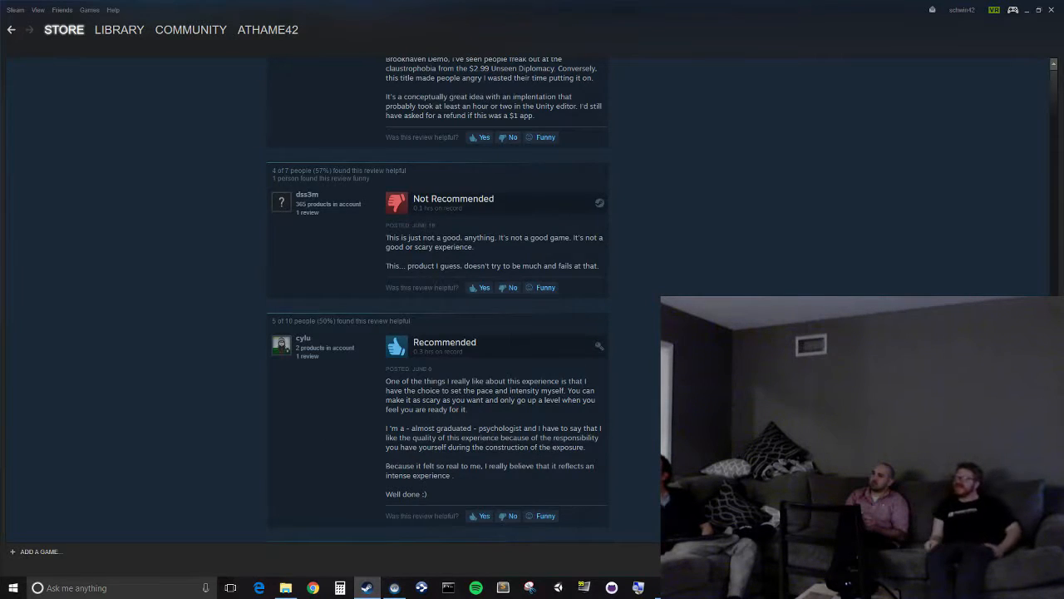
scroll(161, 293, down, 2)
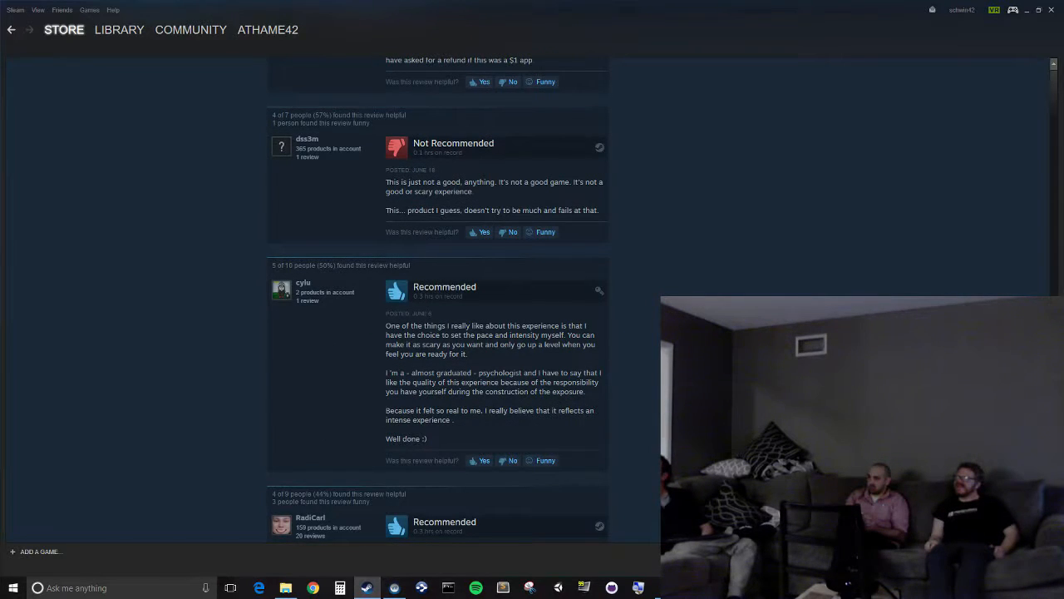
scroll(93, 244, down, 4)
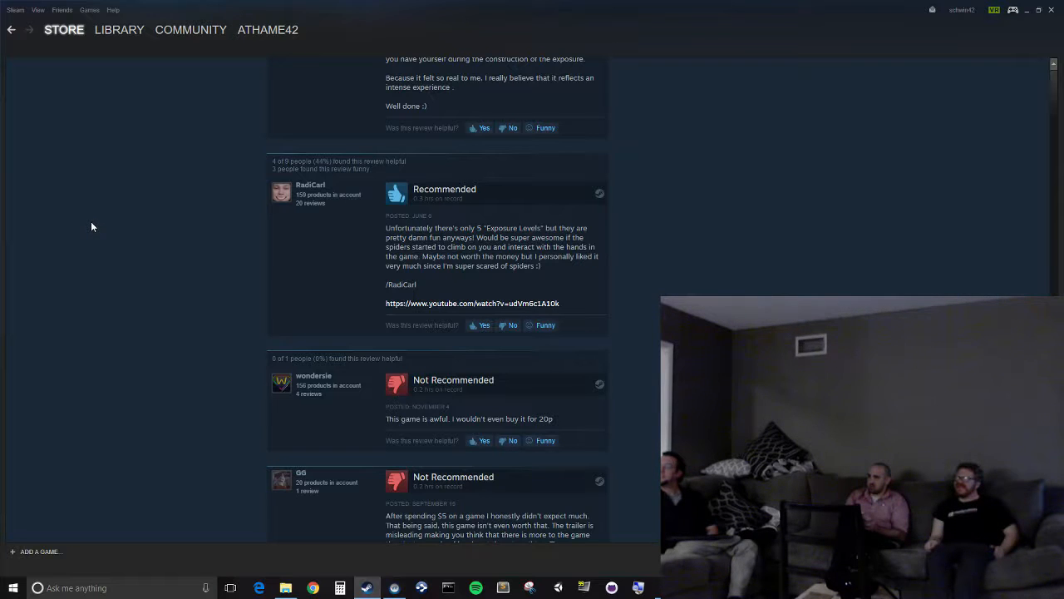
key(Home)
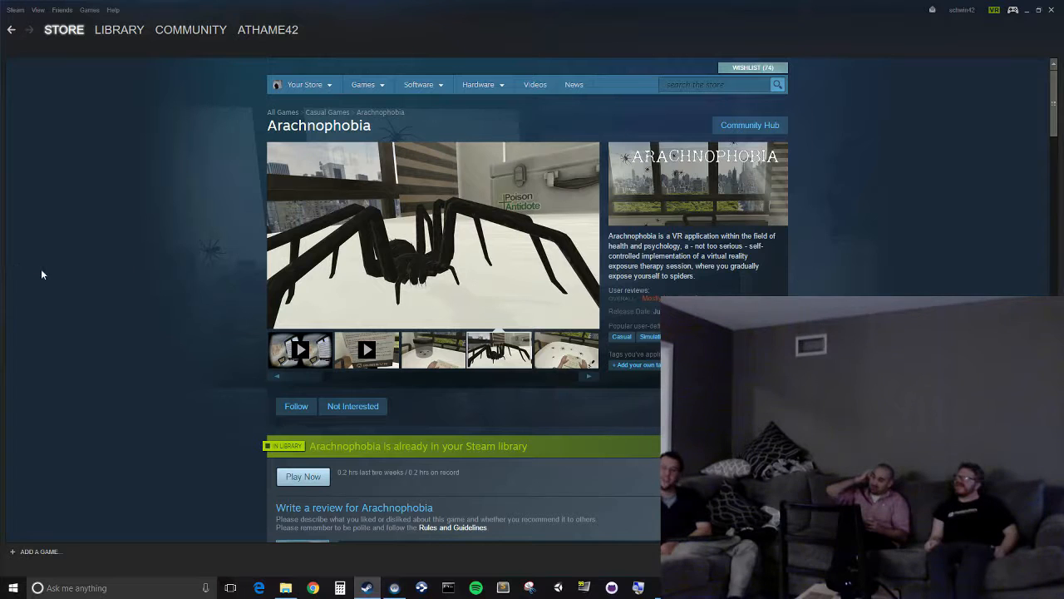
click(399, 254)
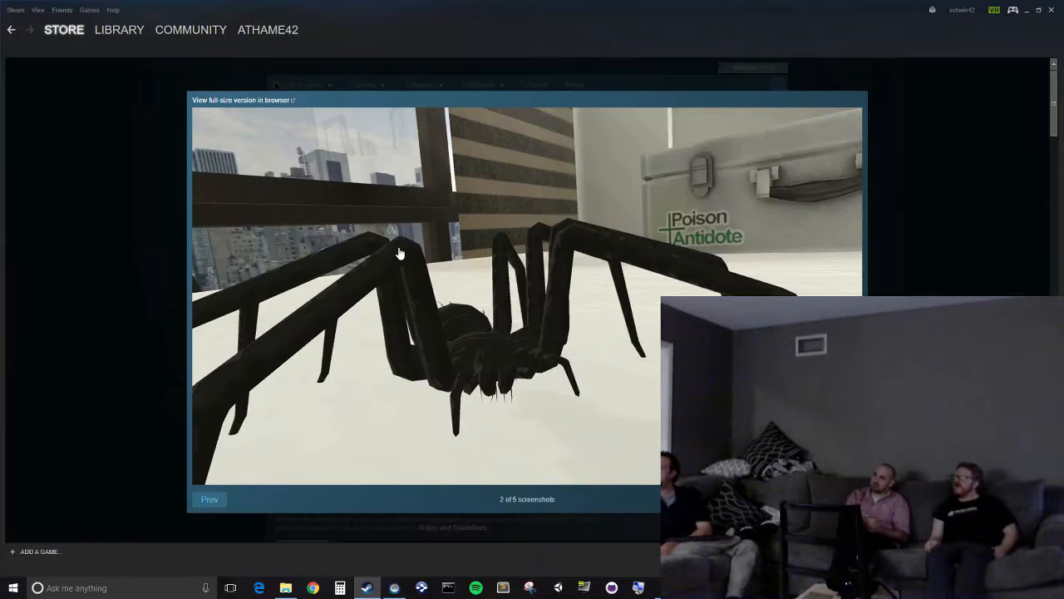
click(173, 232)
scroll(173, 232, down, 1)
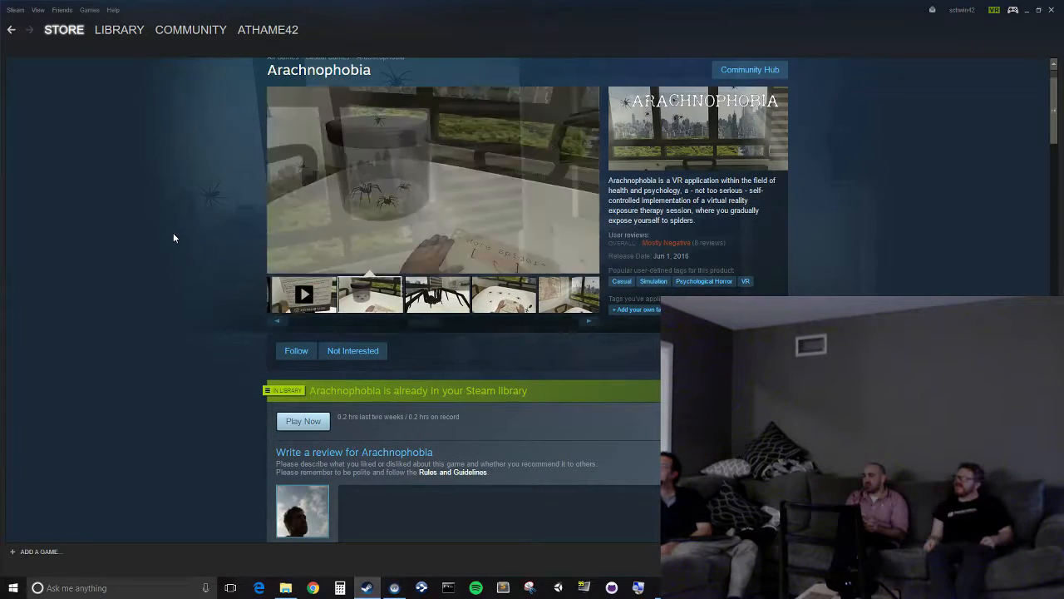
scroll(166, 243, up, 1)
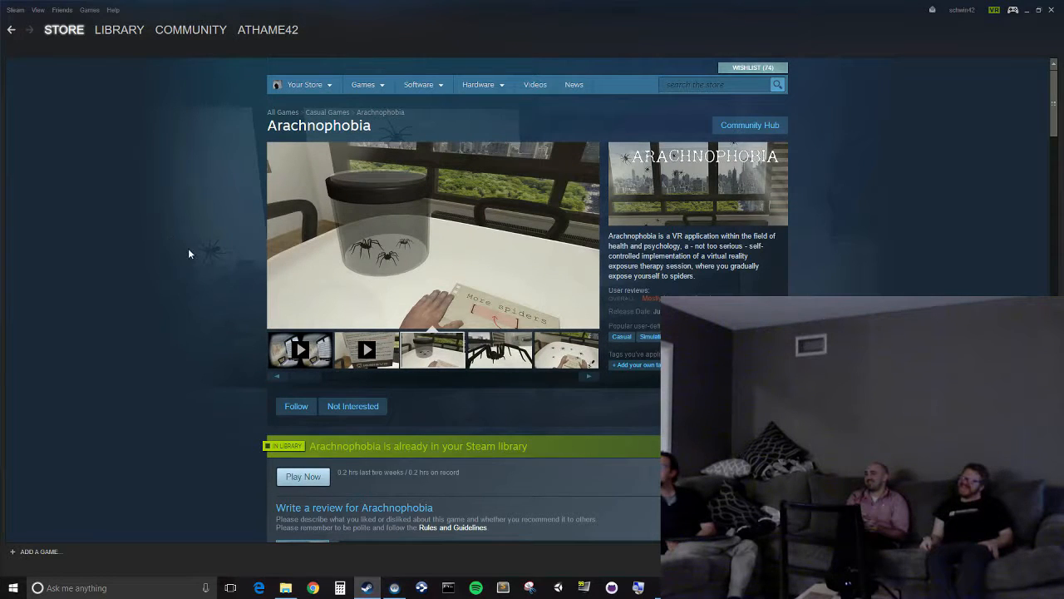
scroll(176, 331, down, 5)
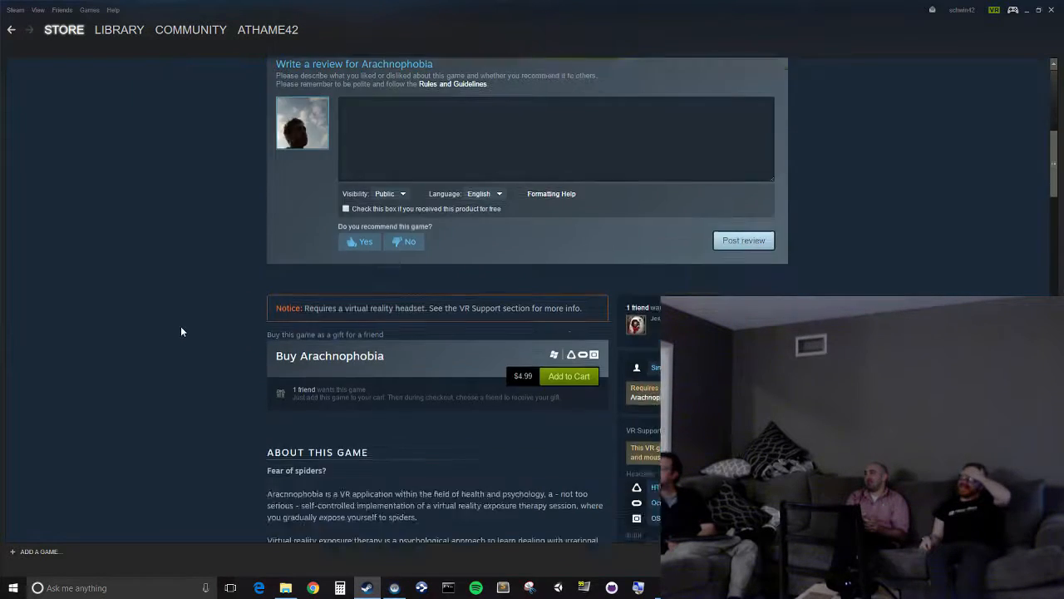
scroll(180, 324, down, 5)
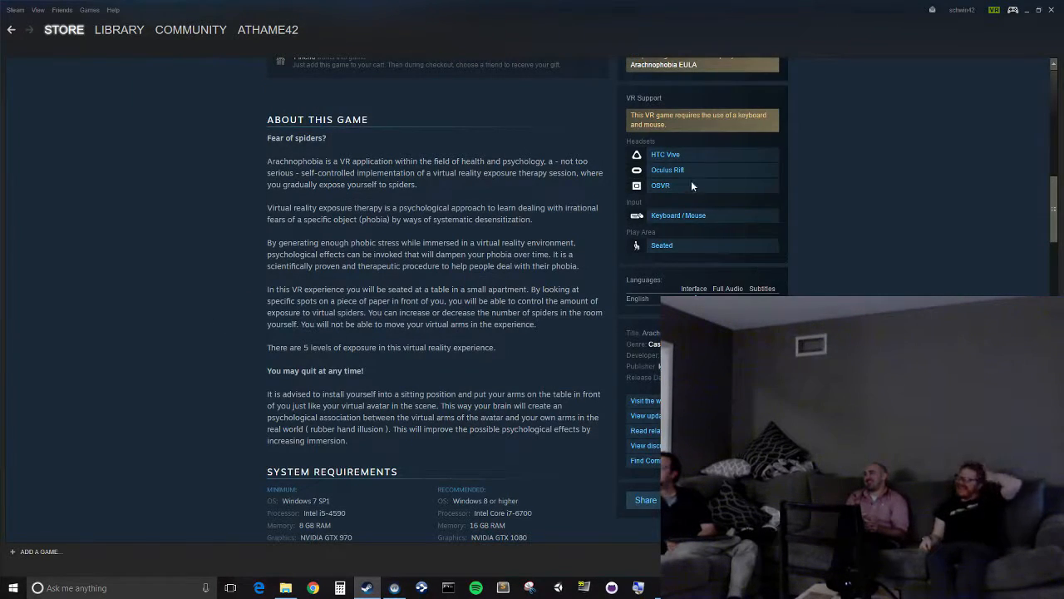